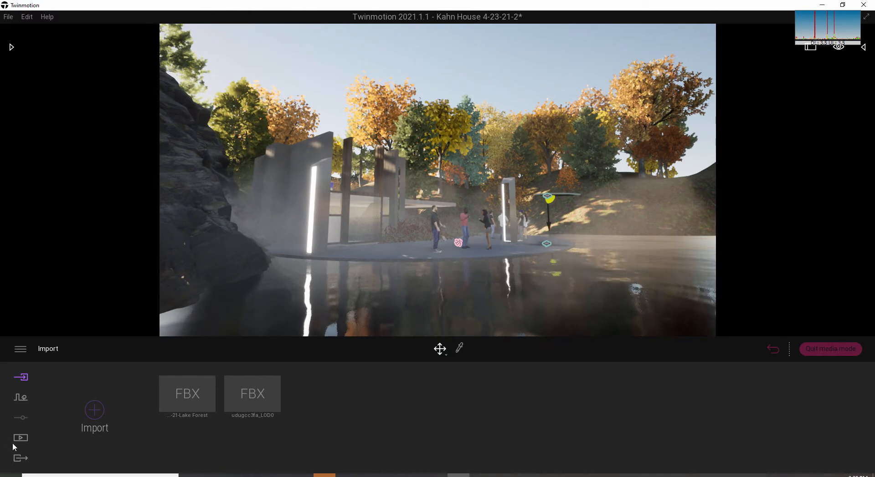
# Create a new video from the current lakeside view in the media section and go to the start of its timeline.
pyautogui.click(20, 439)
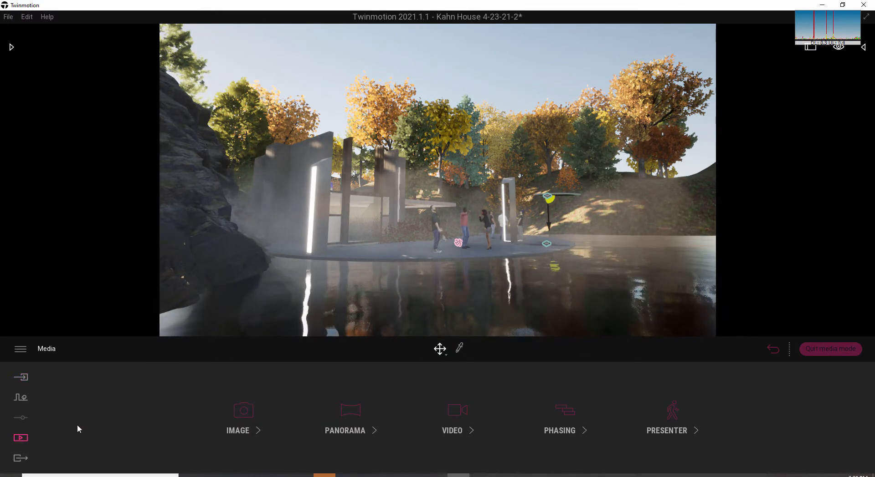
pyautogui.click(455, 412)
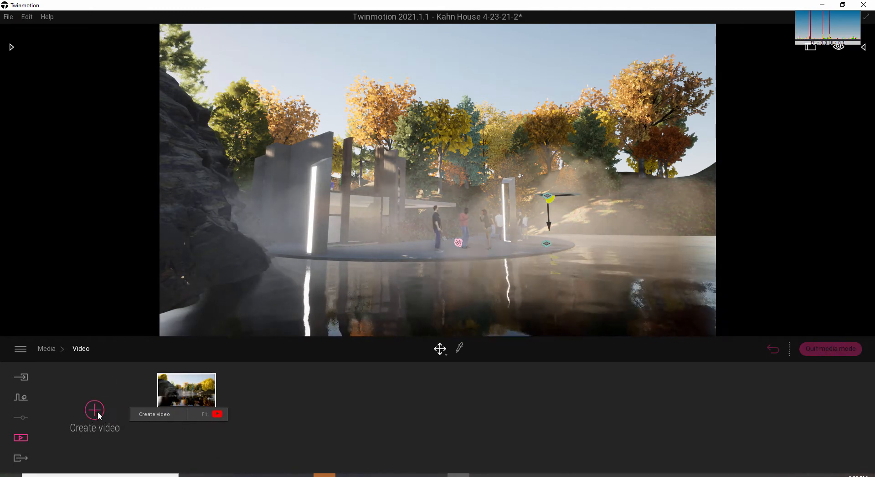
pyautogui.click(187, 390)
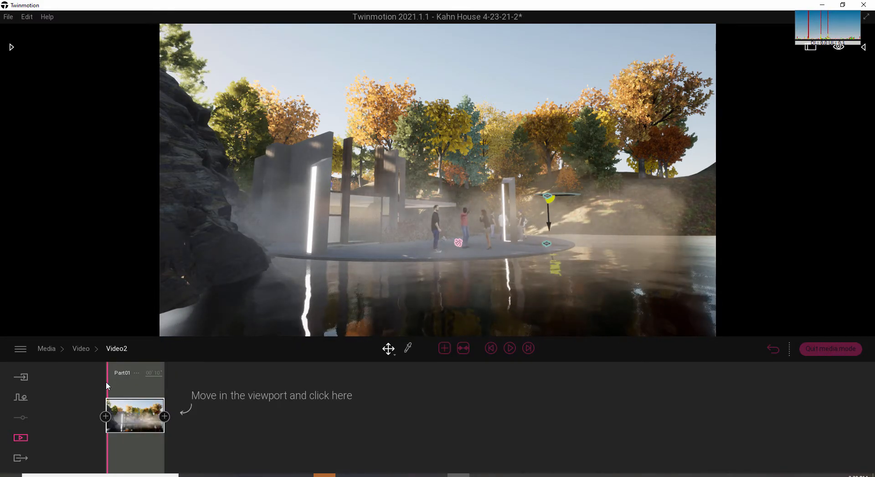
pyautogui.moveTo(108, 386)
pyautogui.mouseDown()
pyautogui.moveTo(192, 393)
pyautogui.moveTo(106, 391)
pyautogui.mouseUp()
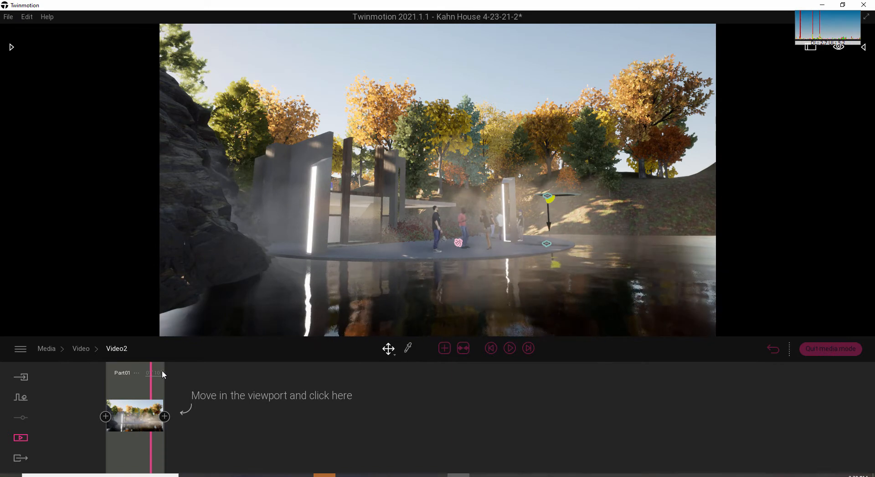
# Set the duration of the video's Part01 to 01'00".
pyautogui.click(156, 373)
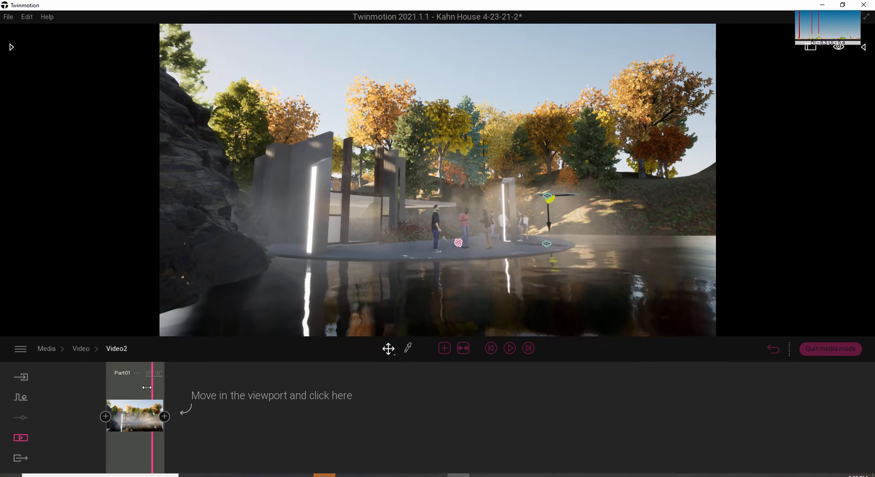
pyautogui.moveTo(154, 389); pyautogui.dragTo(130, 387)
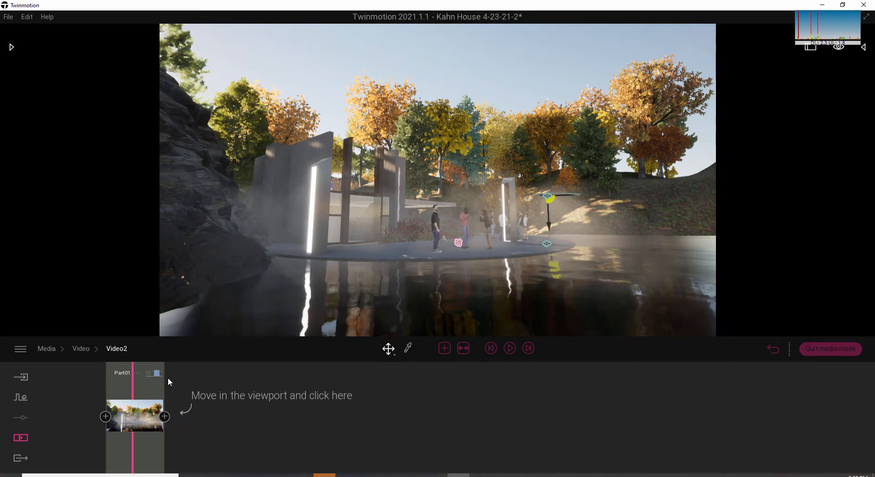
pyautogui.write('00"')
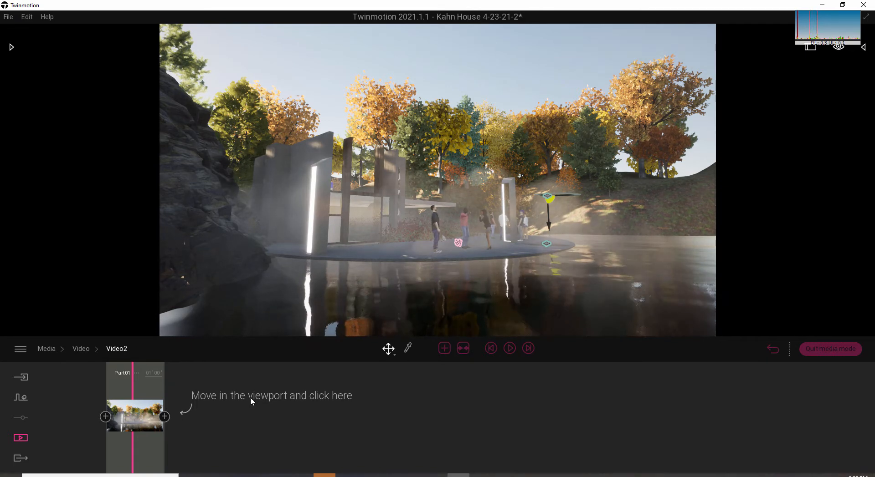
# Add a second keyframe after the first one and select it.
pyautogui.click(164, 417)
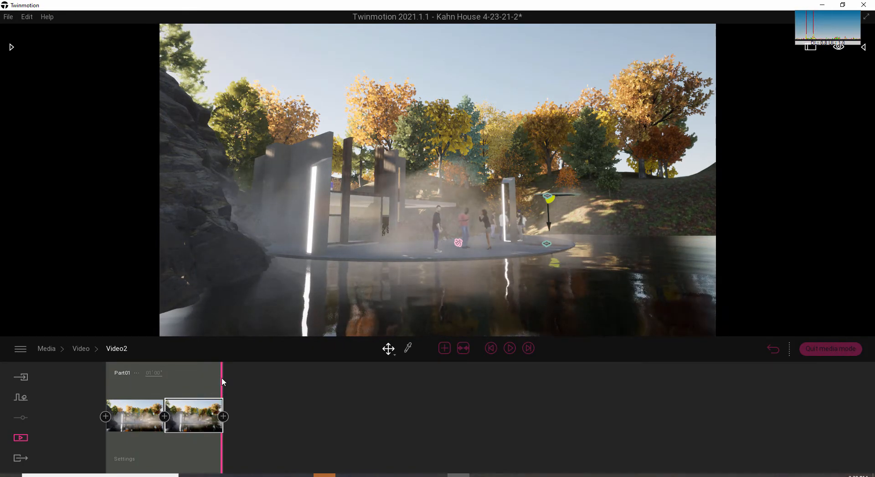
pyautogui.moveTo(221, 379); pyautogui.dragTo(190, 391)
pyautogui.click(201, 422)
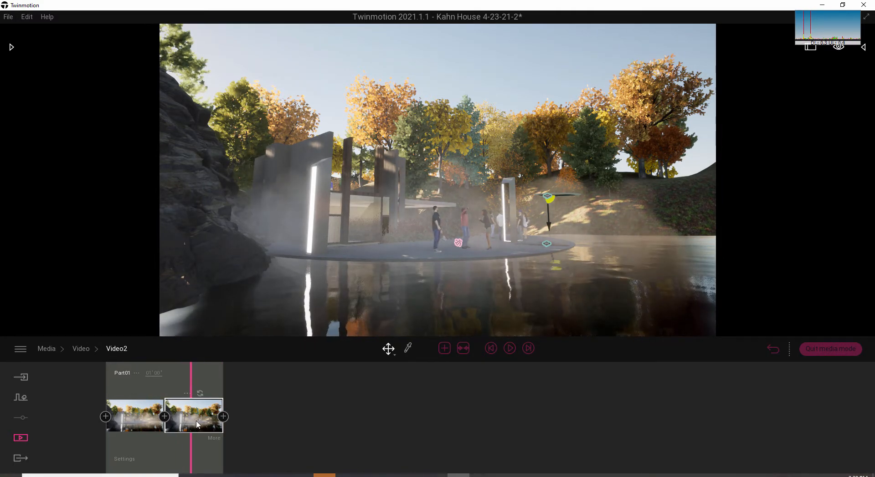
# Refresh the second keyframe with a closer view of the terrace beside the lit column and preview the camera move.
pyautogui.moveTo(370, 264); pyautogui.dragTo(379, 312, button='right')
pyautogui.press('w')
pyautogui.press('s')
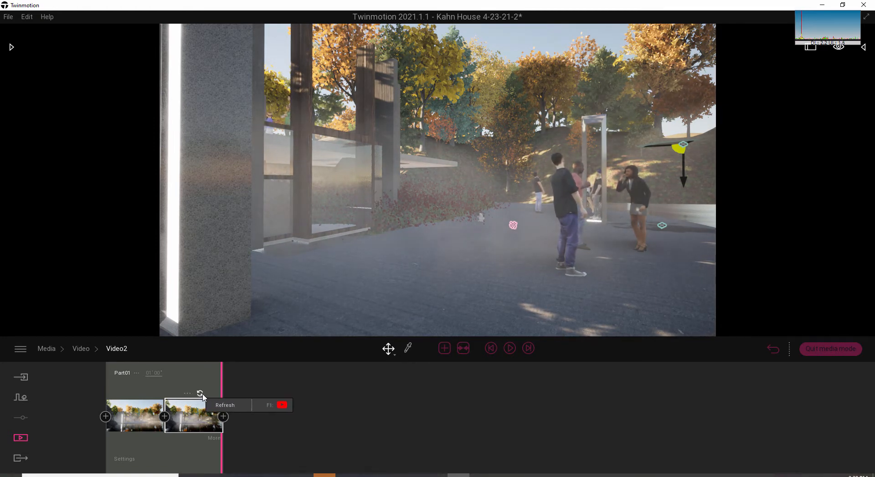
pyautogui.click(201, 394)
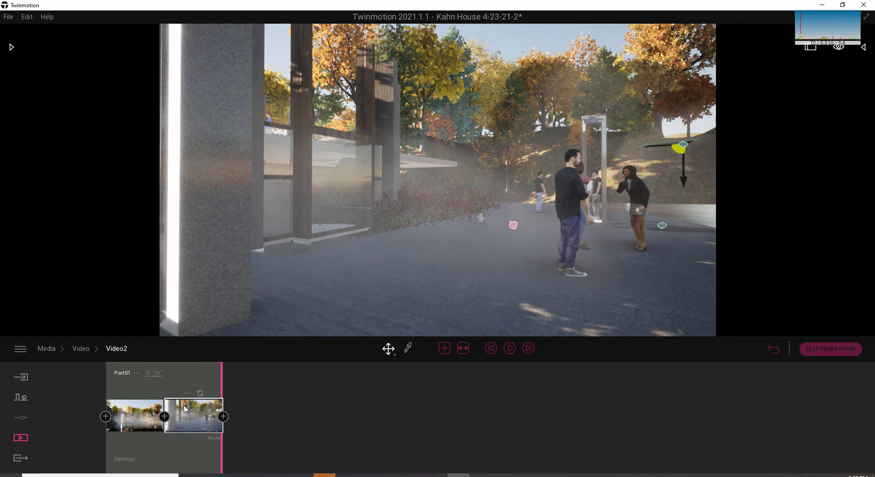
pyautogui.click(138, 426)
pyautogui.moveTo(109, 387); pyautogui.dragTo(200, 395)
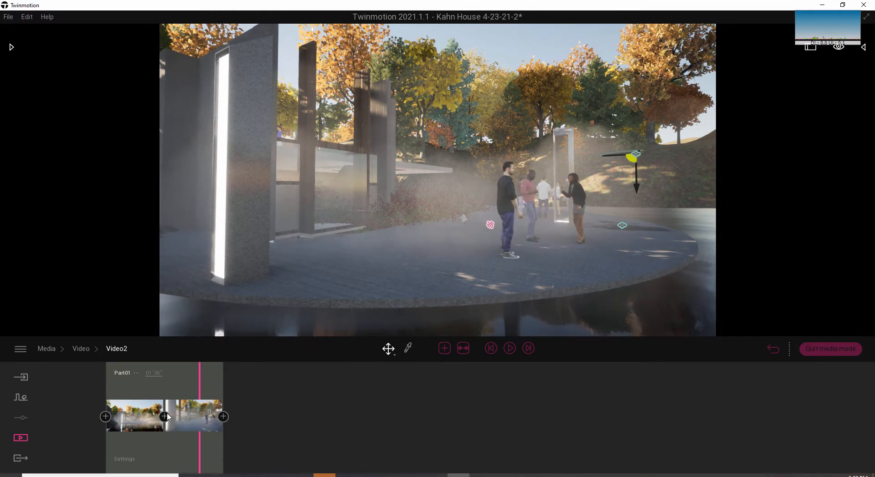
# Frame the cat beside the red poppies and add that view as the third keyframe at the end of Part01.
pyautogui.moveTo(250, 261); pyautogui.dragTo(221, 280, button='right')
pyautogui.press('w')
pyautogui.press('w')
pyautogui.press('s')
pyautogui.press('a')
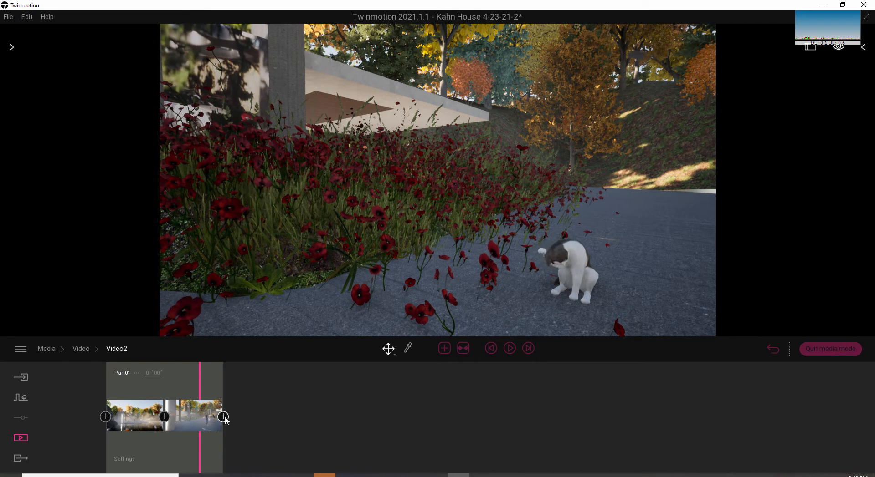
pyautogui.click(223, 417)
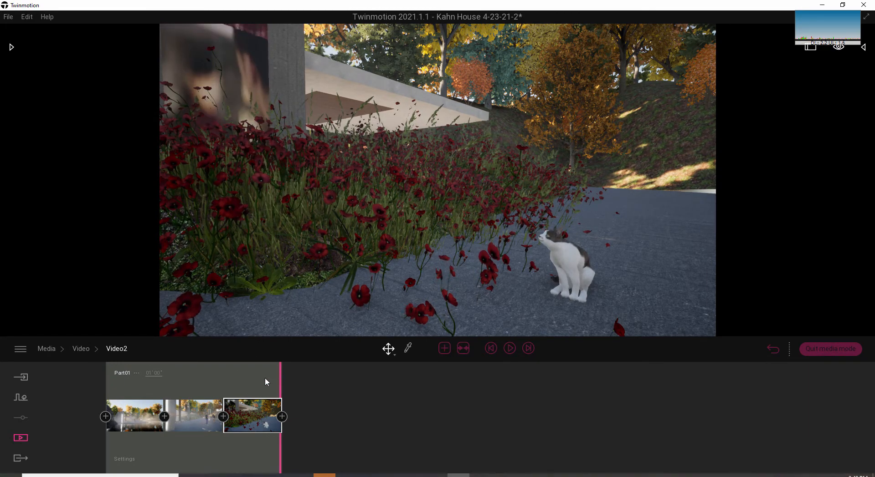
pyautogui.moveTo(264, 378); pyautogui.dragTo(283, 408)
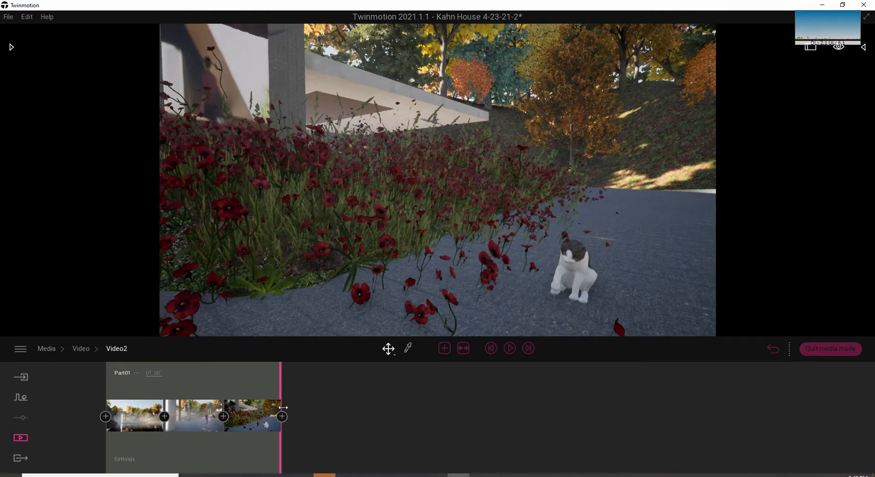
# Frame the terrace and house from the wooded hillside, add a fourth keyframe with that view, and preview the transition.
pyautogui.press('d')
pyautogui.press('s')
pyautogui.moveTo(266, 197); pyautogui.dragTo(543, 215, button='right')
pyautogui.press('s')
pyautogui.press('d')
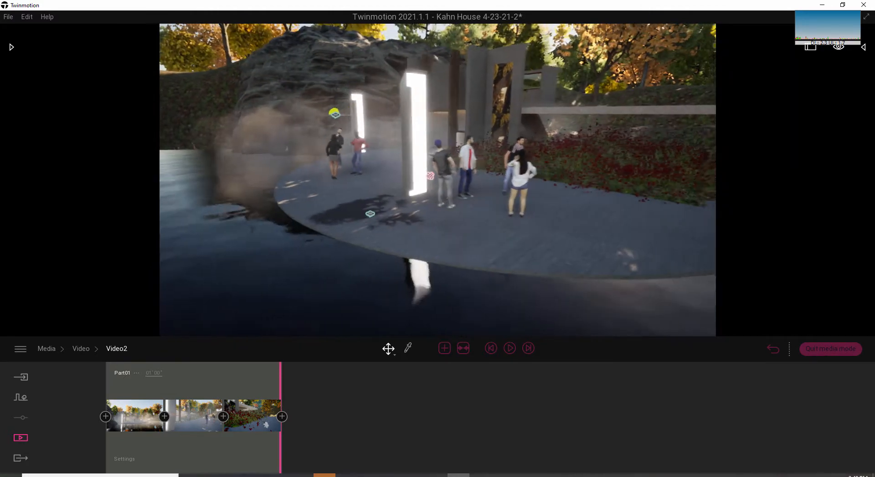
pyautogui.press('d')
pyautogui.press('s')
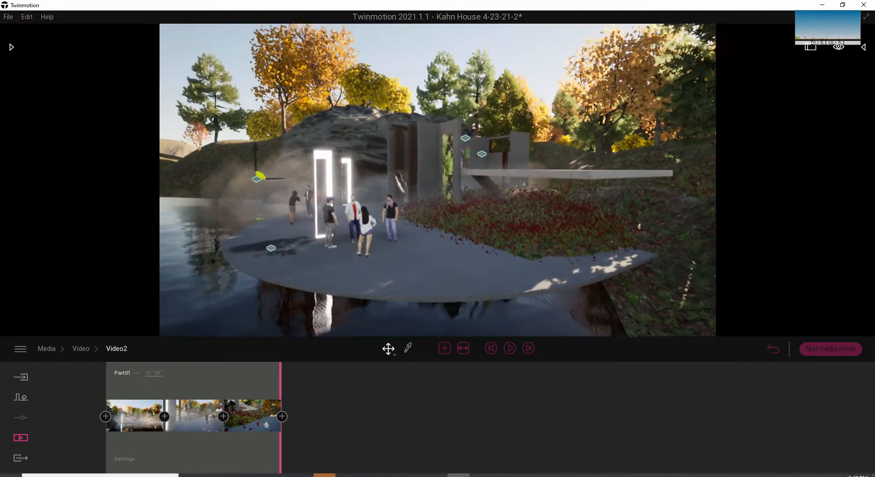
pyautogui.press('d')
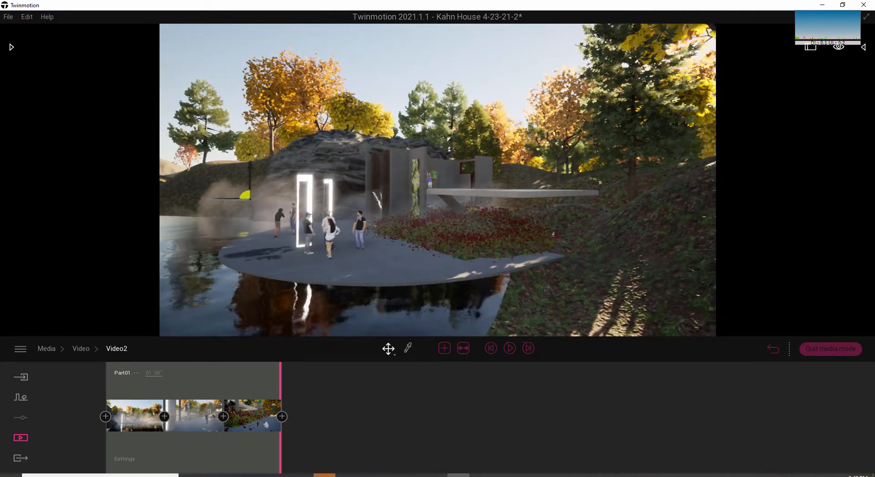
pyautogui.press('d')
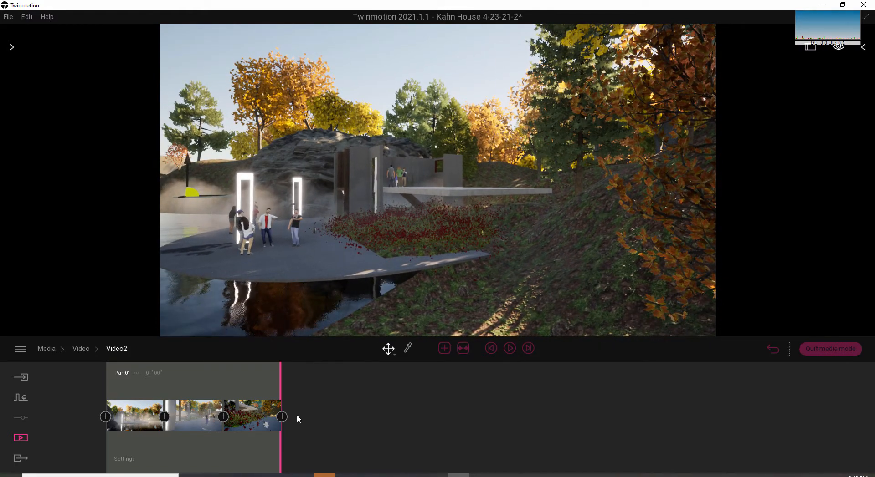
pyautogui.click(282, 416)
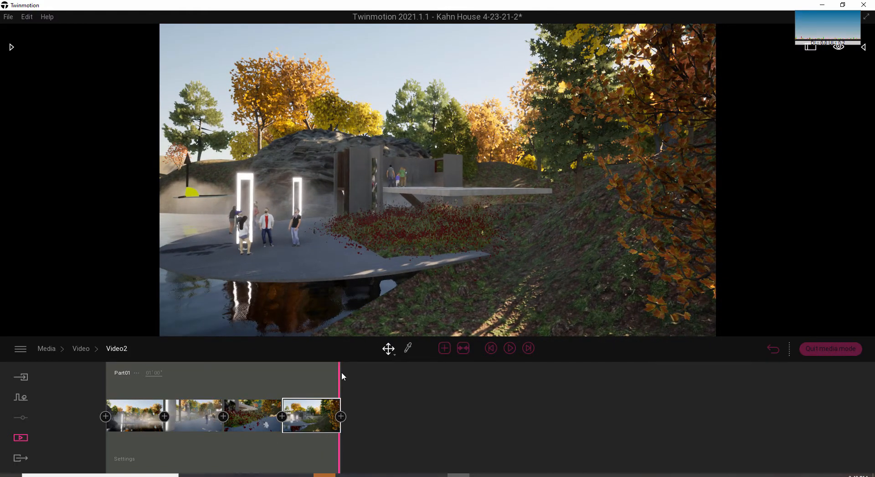
pyautogui.moveTo(342, 374); pyautogui.dragTo(249, 394)
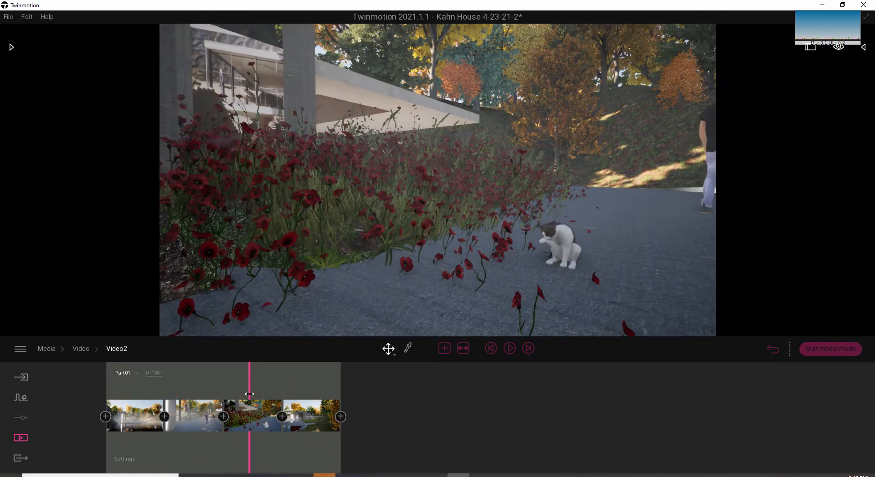
# Update the third keyframe with a closer view of the cat with the standing man behind it.
pyautogui.click(254, 418)
pyautogui.moveTo(411, 279); pyautogui.dragTo(639, 211, button='right')
pyautogui.scroll(1, 654, 250)
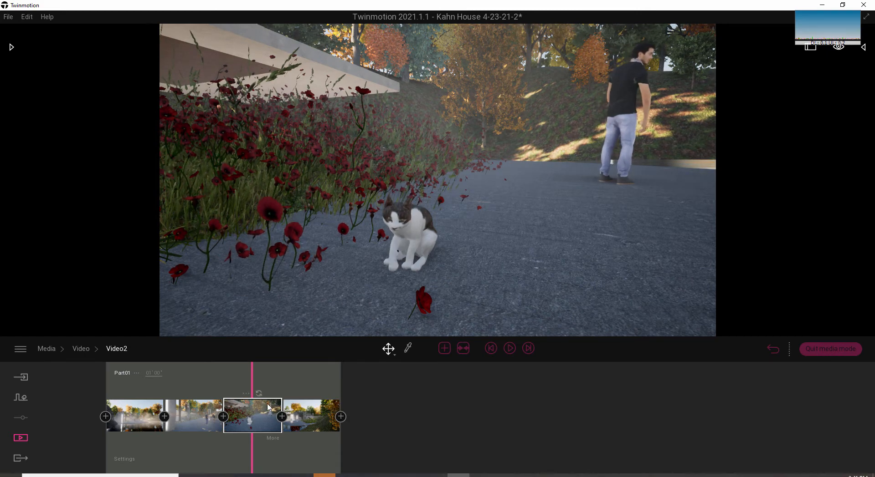
# Set the time of day of the fourth keyframe to 22:02 and preview the day-to-night transition on the timeline.
pyautogui.click(308, 417)
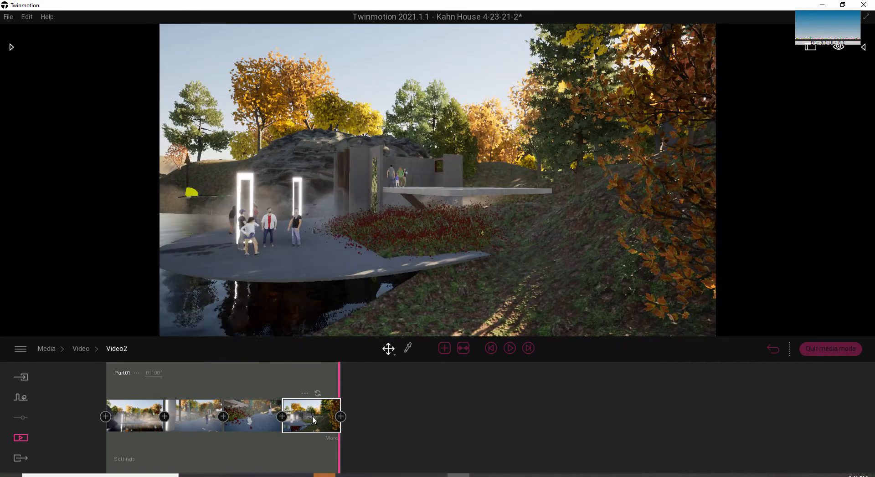
pyautogui.click(332, 439)
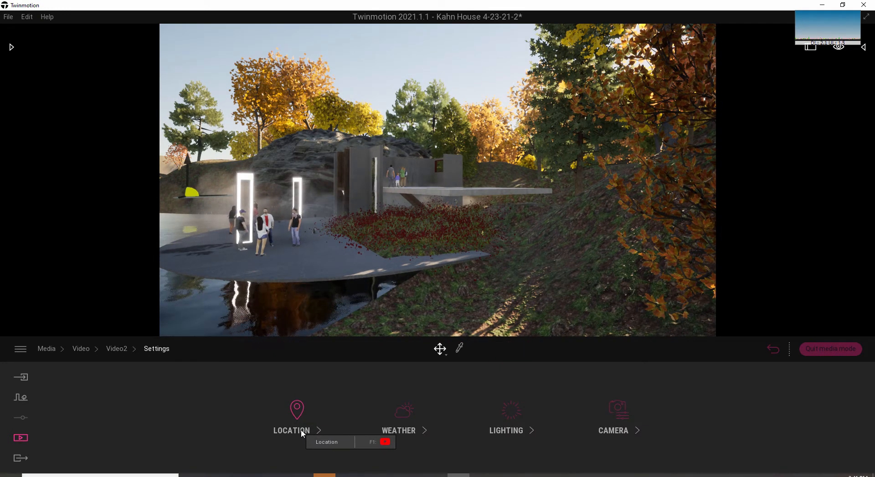
pyautogui.click(300, 412)
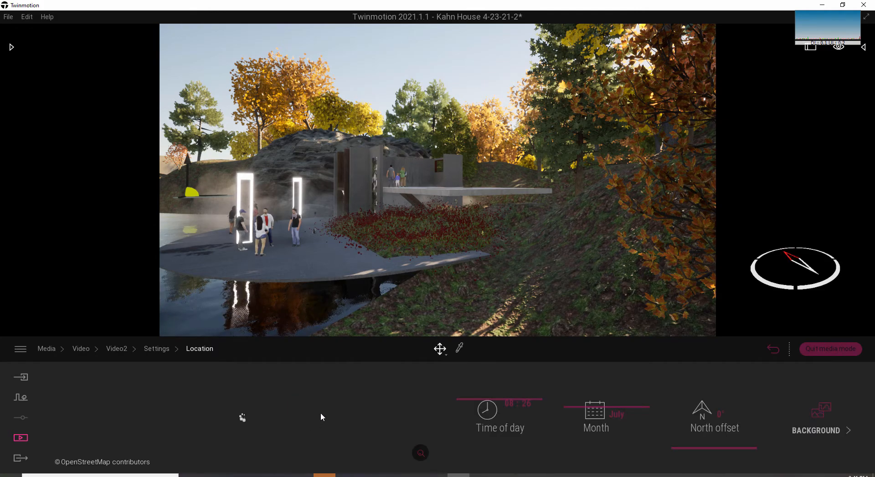
pyautogui.moveTo(492, 401); pyautogui.dragTo(502, 443)
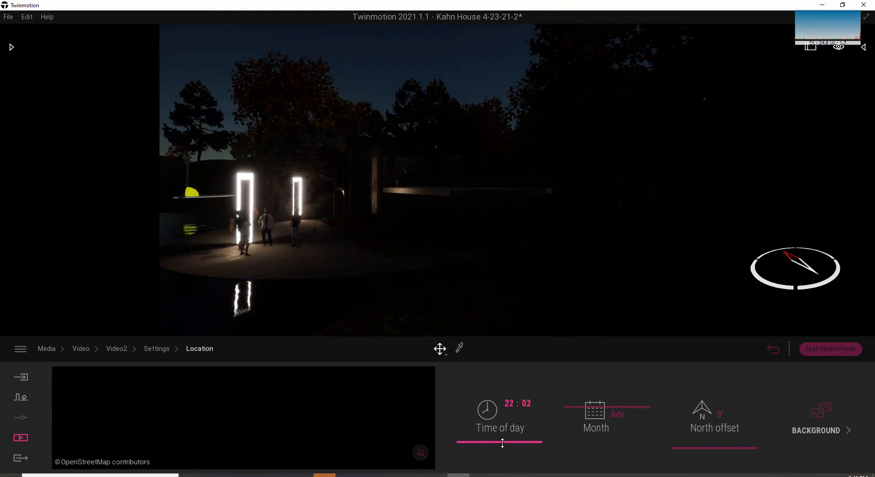
pyautogui.moveTo(502, 443)
pyautogui.mouseDown()
pyautogui.moveTo(504, 435)
pyautogui.moveTo(509, 443)
pyautogui.mouseUp()
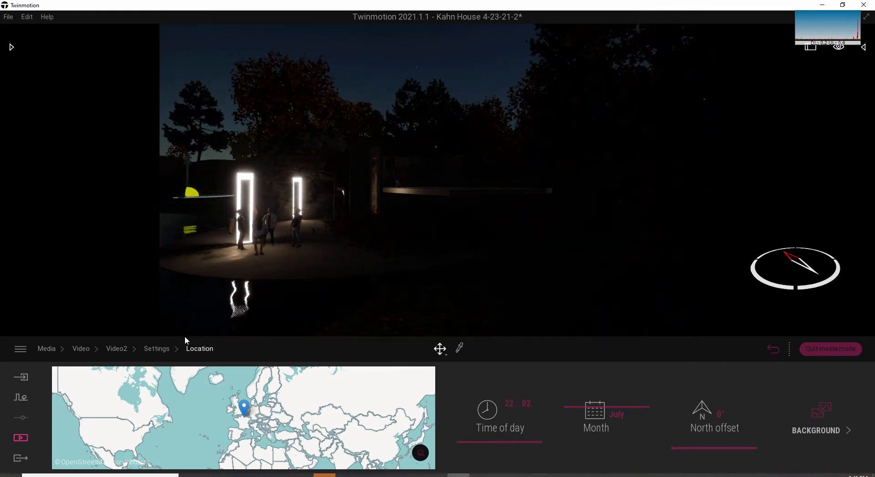
pyautogui.click(160, 354)
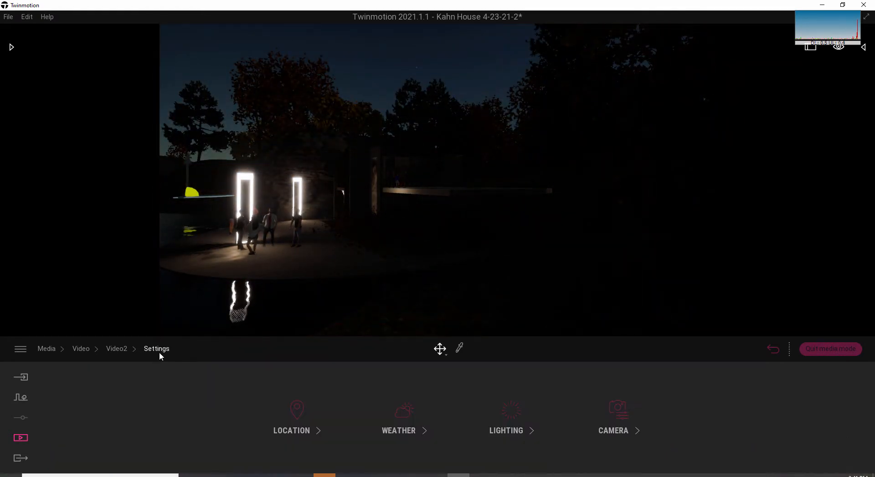
pyautogui.click(120, 354)
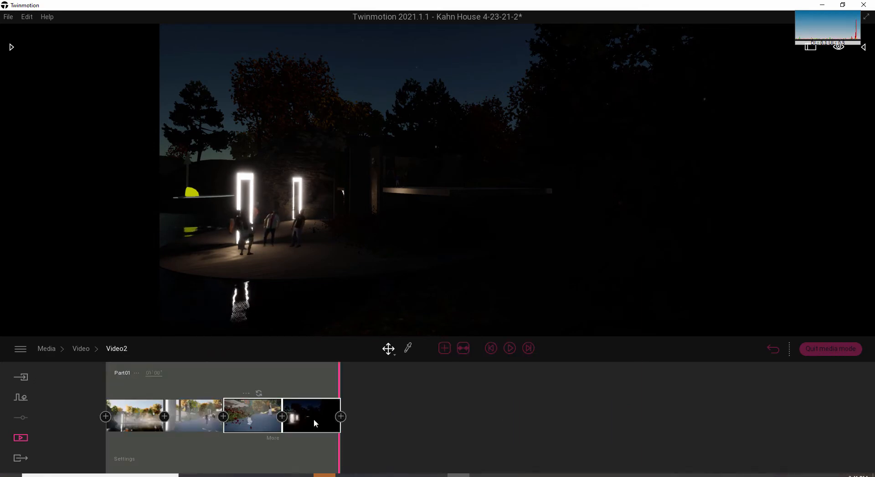
pyautogui.moveTo(341, 371); pyautogui.dragTo(263, 378)
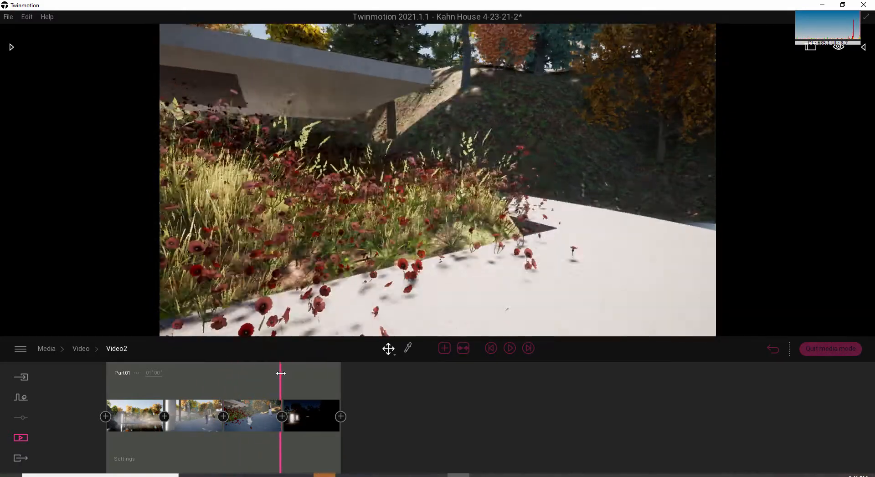
pyautogui.moveTo(283, 375); pyautogui.dragTo(364, 396)
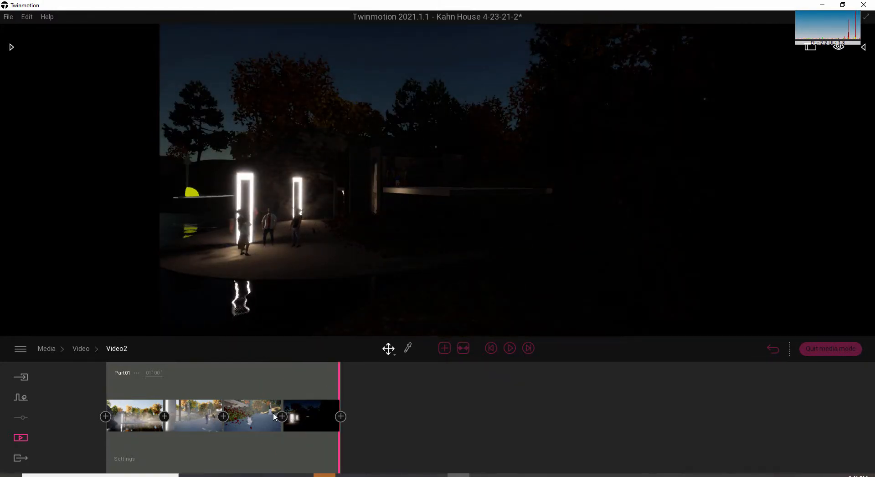
# Add a fifth keyframe with the same night view at the end of Part01 and scrub the video back to its start.
pyautogui.click(341, 417)
pyautogui.moveTo(397, 378); pyautogui.dragTo(362, 376)
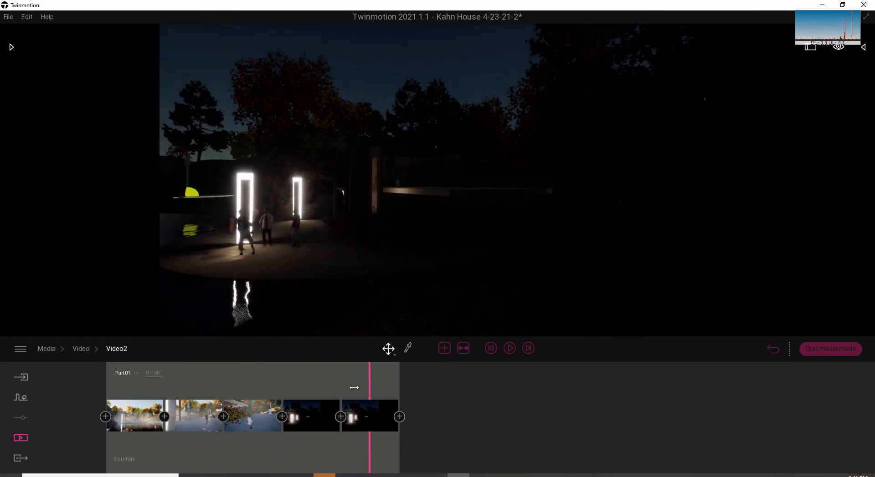
pyautogui.moveTo(323, 388); pyautogui.dragTo(62, 381)
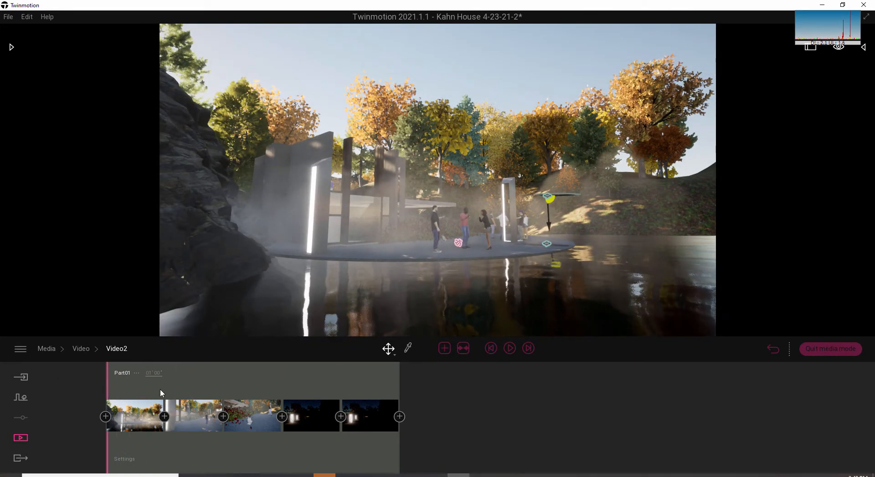
# Choose only the new video with the misty lakeside thumbnail for export, excluding the older video.
pyautogui.click(19, 461)
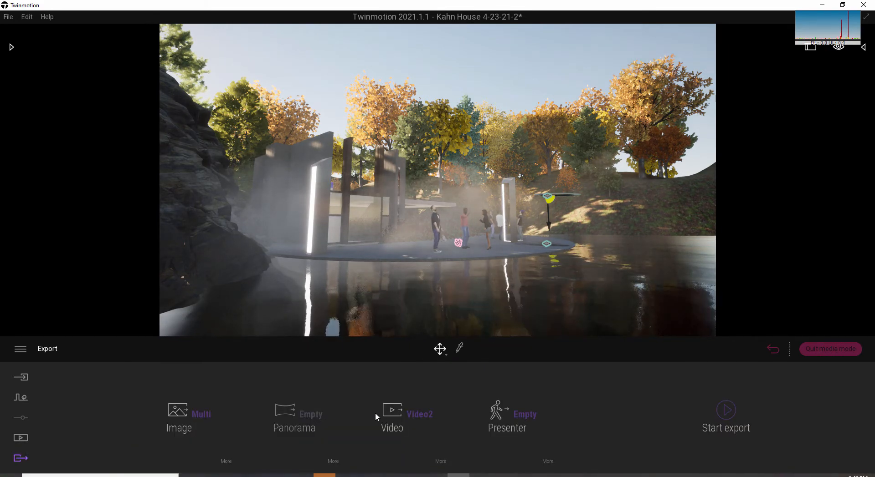
pyautogui.click(414, 418)
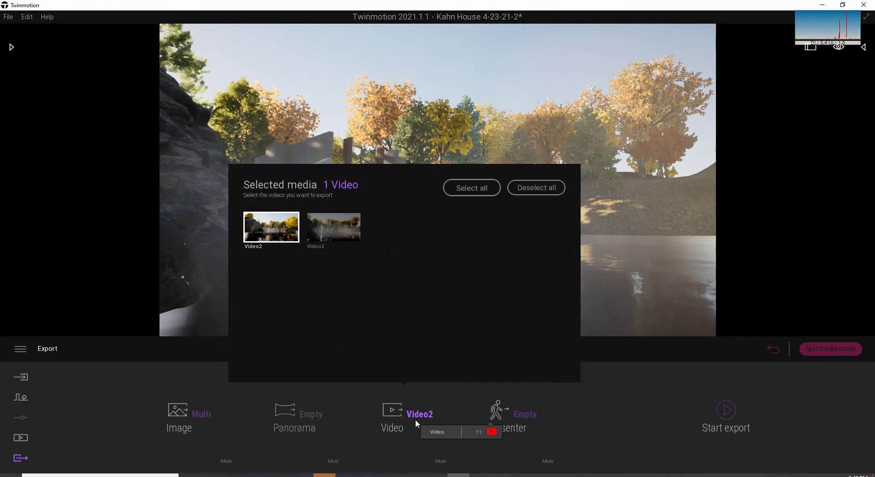
pyautogui.click(283, 237)
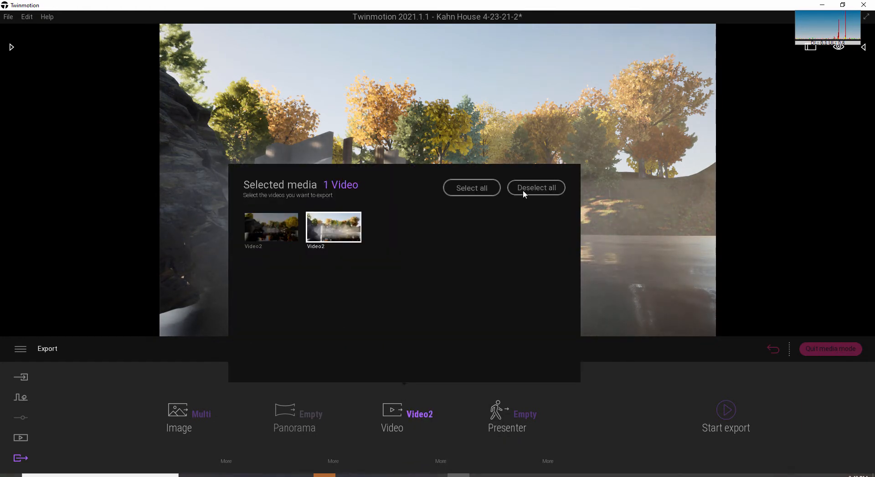
pyautogui.click(403, 438)
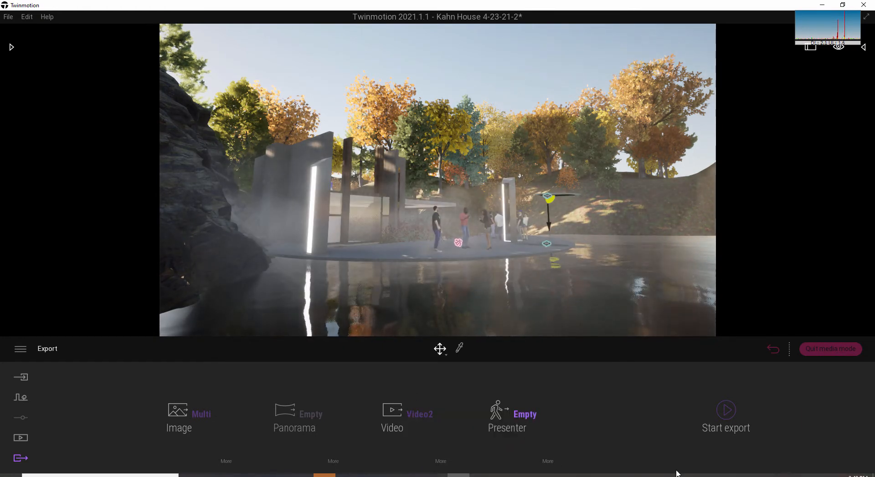